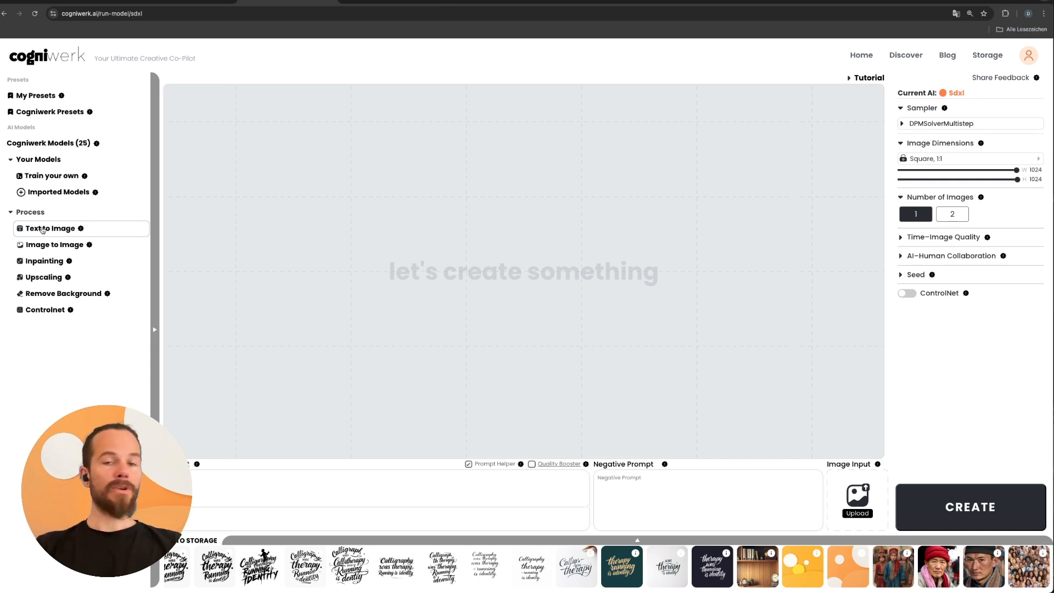
With the Flux Schnell model, generate two selfie-style snapshots of a young man in a green shirt, three old men in Hawaiian shirts and a waterfall behind.
{"action": "left_click", "coordinate": [43, 230]}
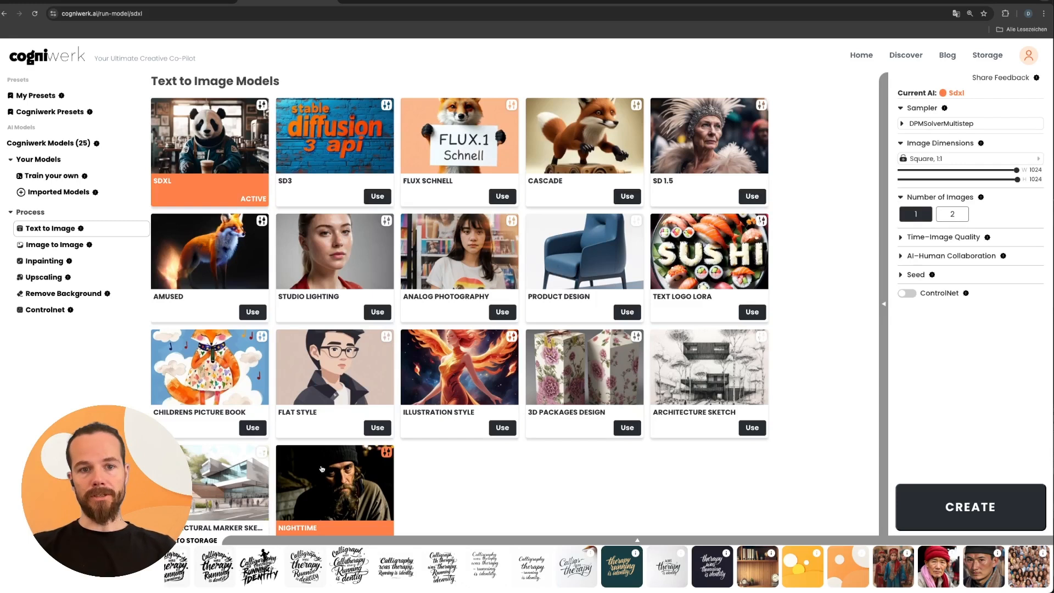
{"action": "left_click", "coordinate": [439, 161]}
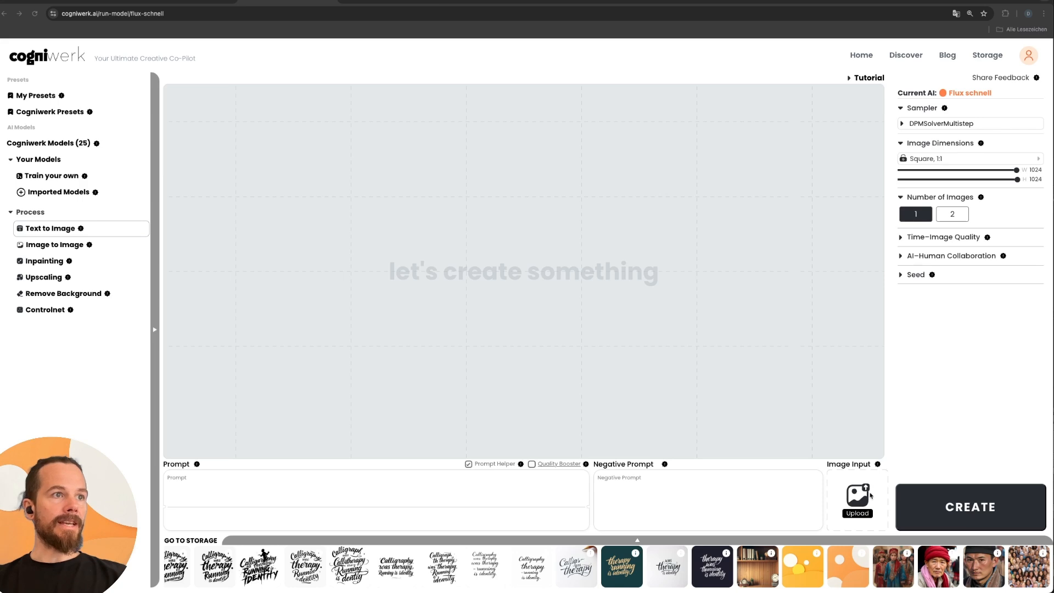
{"action": "left_click", "coordinate": [500, 493]}
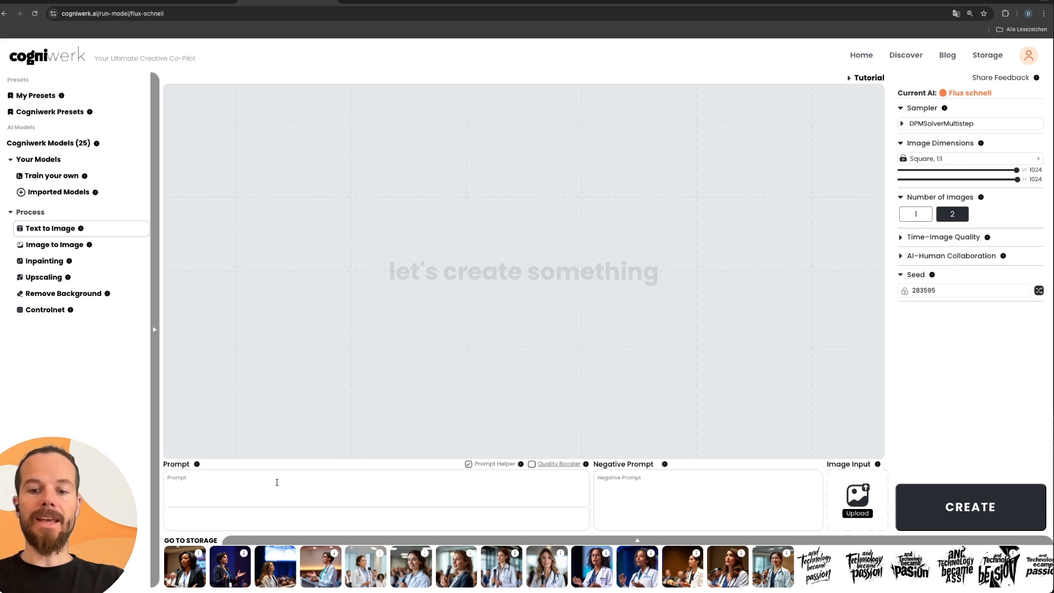
{"action": "type", "text": "A young man with a green shirt in the fore"}
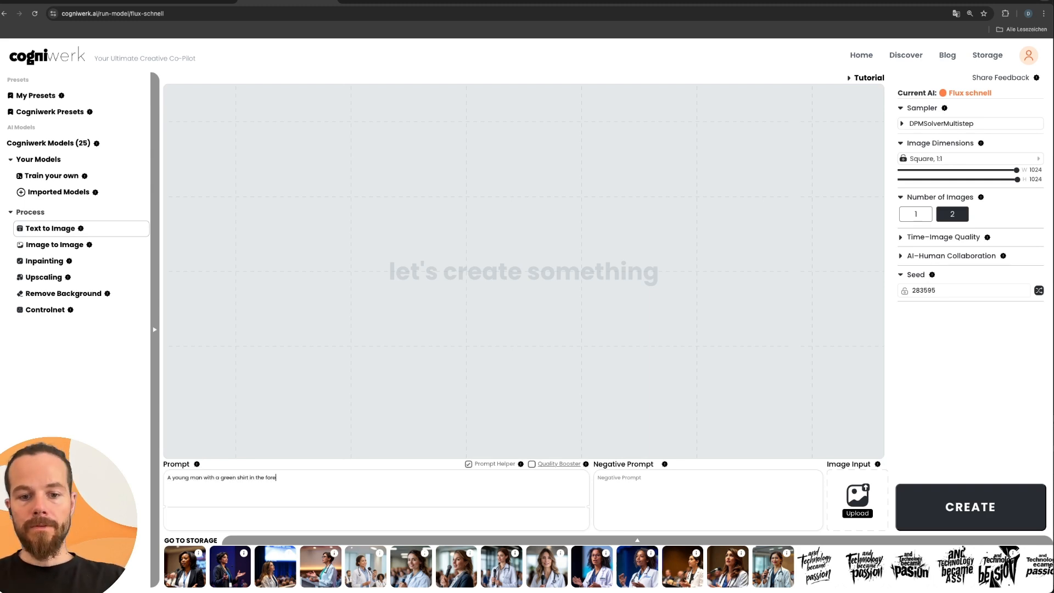
{"action": "type", "text": "ground, 3 pld men in the blurred background wearing colouful hawaiian shirts (green, red, blue), soft"}
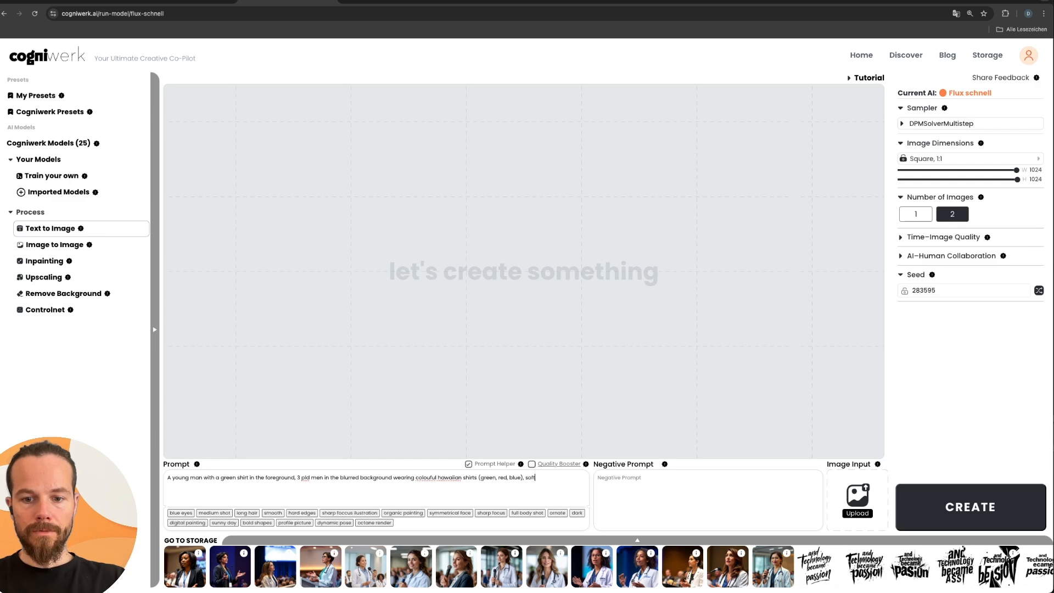
{"action": "type", "text": " light, a waterfall in the far background, Selfie Style photography, authentic"}
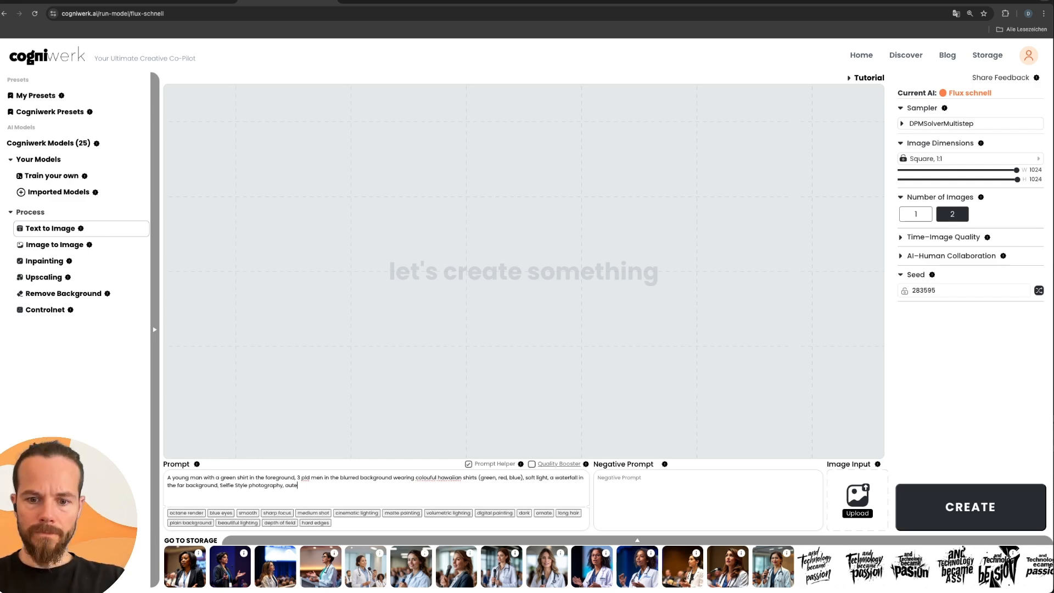
{"action": "type", "text": ", snac"}
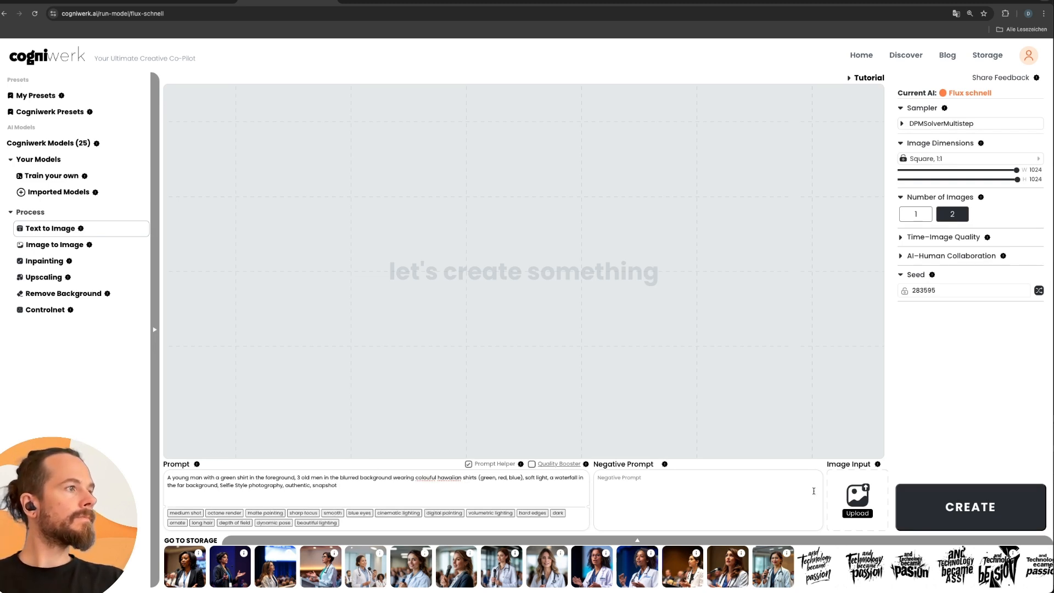
{"action": "left_click", "coordinate": [933, 500]}
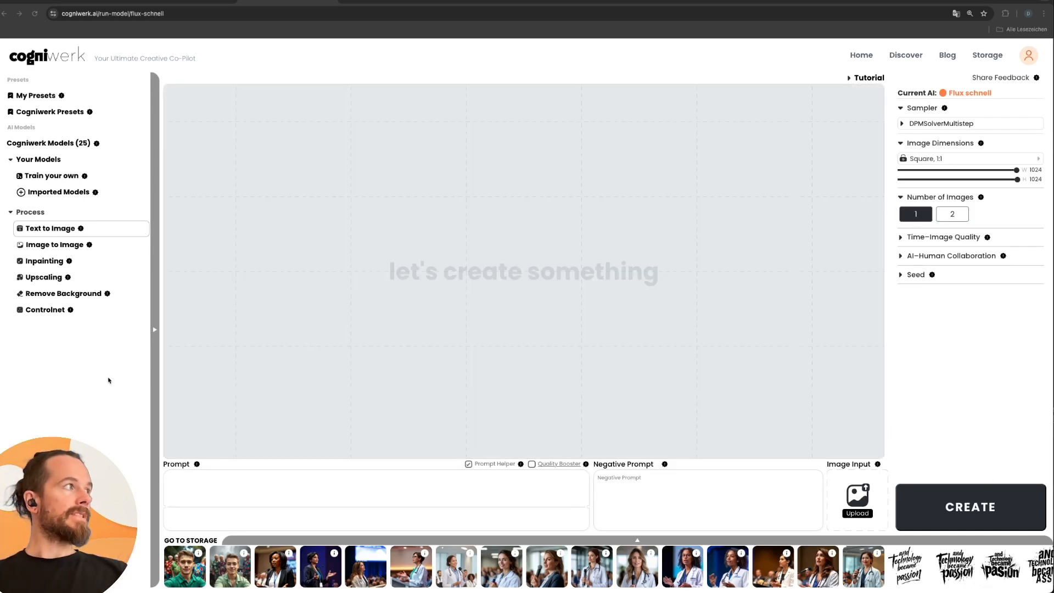
Switch to the Architecture Sketch model and fill its prompt with the pumpkin-shaped cliff building prompt from the Prompthelper chat in ChatGPT.
{"action": "left_click", "coordinate": [71, 231]}
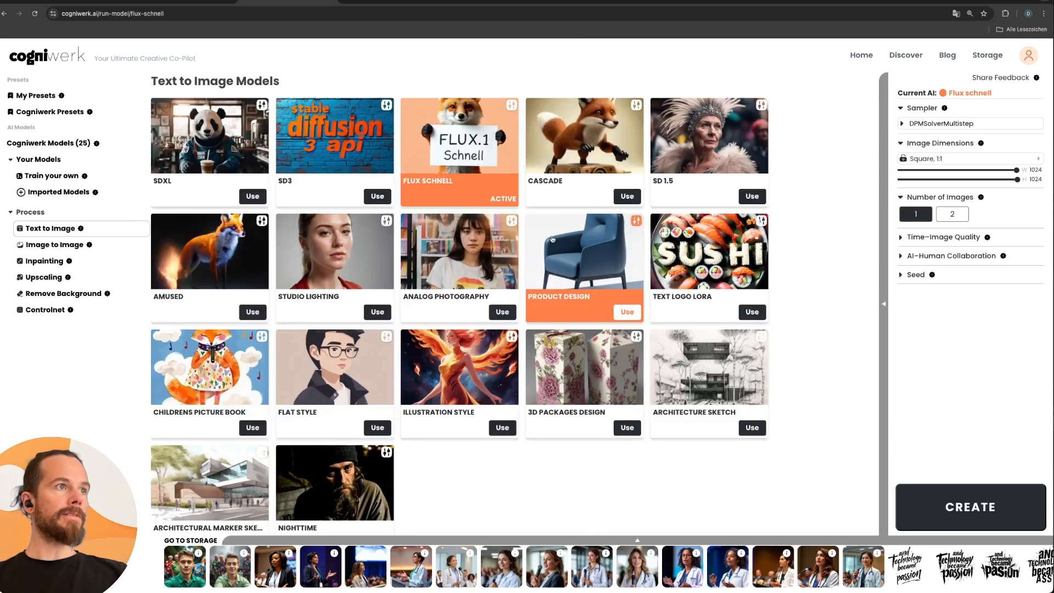
{"action": "left_click", "coordinate": [670, 361]}
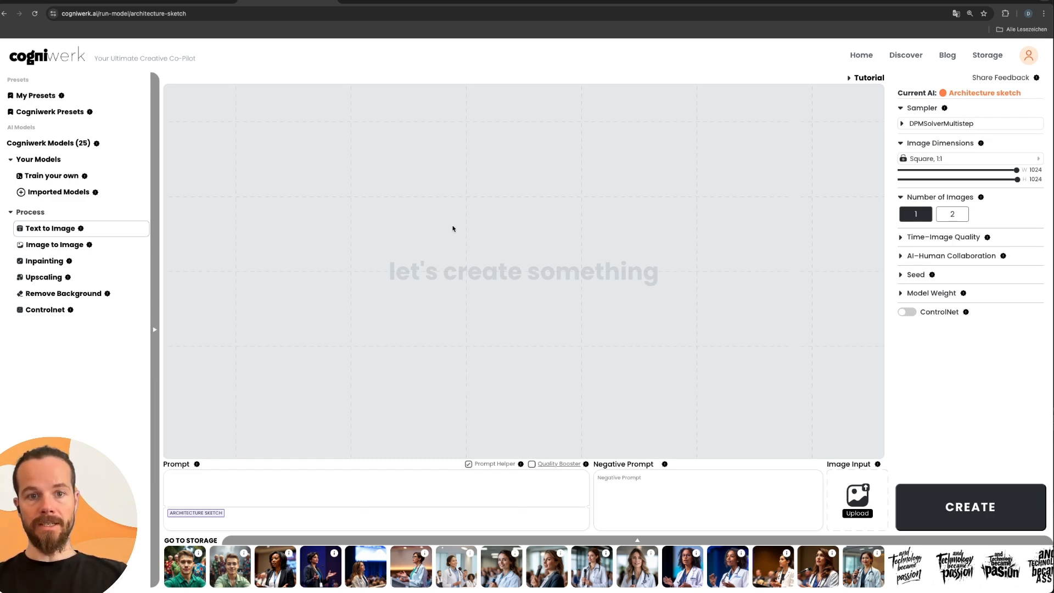
{"action": "left_click", "coordinate": [397, 2]}
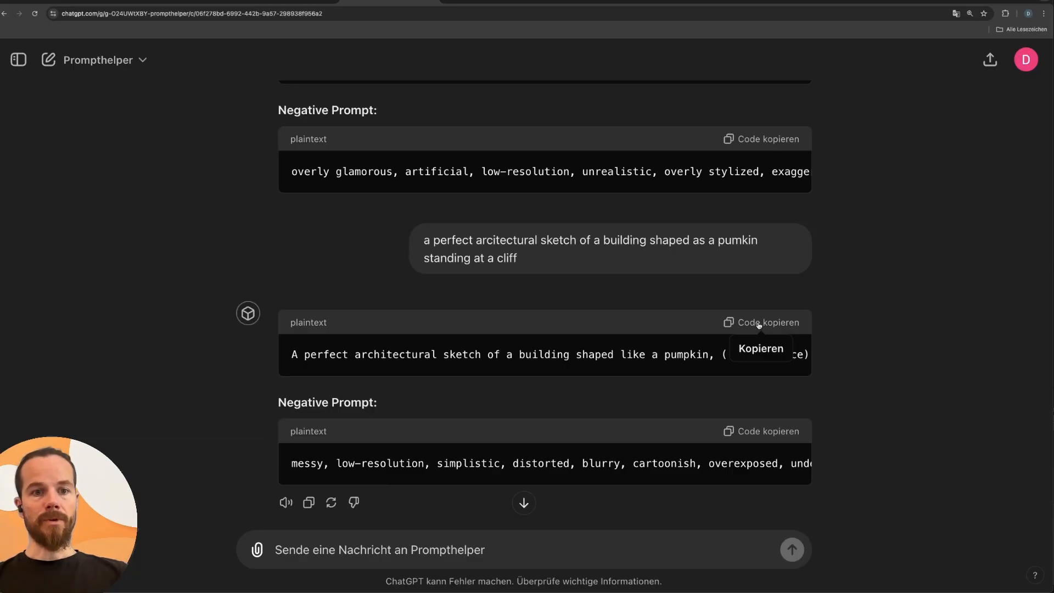
{"action": "left_click", "coordinate": [759, 325]}
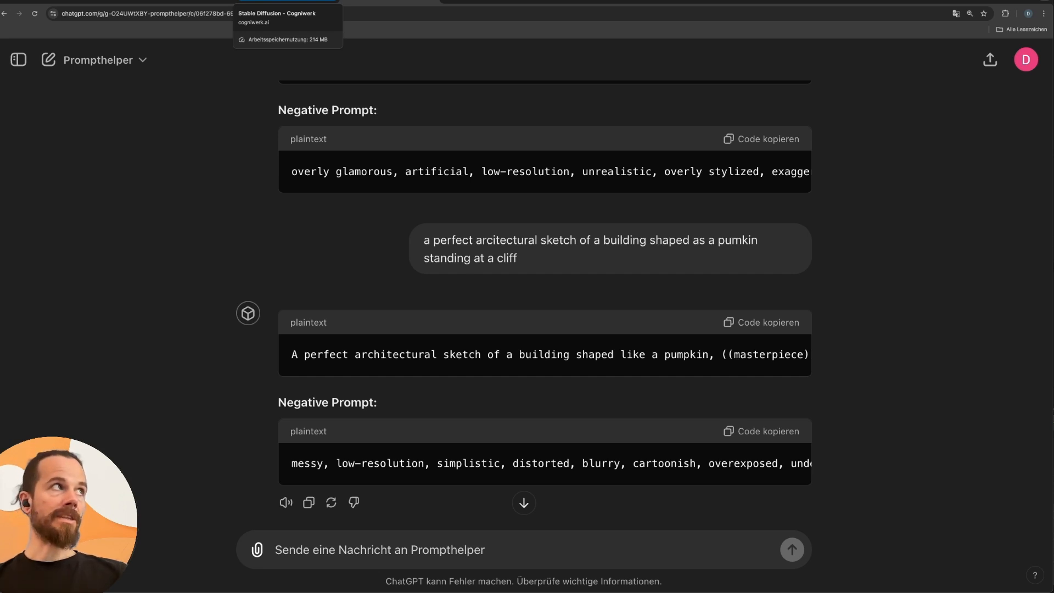
{"action": "left_click", "coordinate": [286, 2]}
{"action": "left_click", "coordinate": [175, 478]}
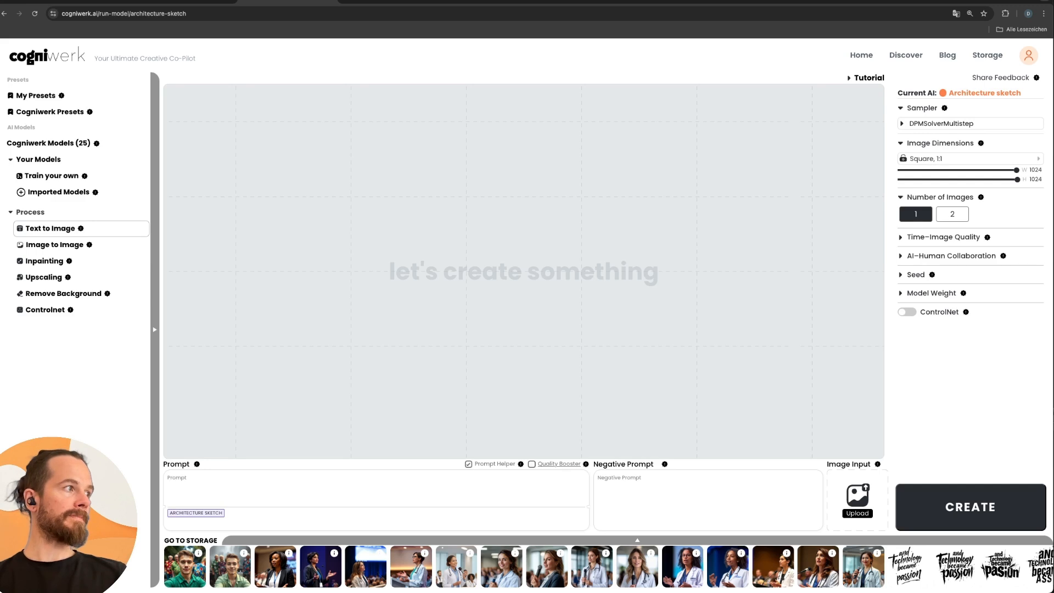
{"action": "type", "text": "A perfect architectural sketch of a building shaped like a pumpkin, ((masterpiece)), ((best quality)), ((ultra-detailed)), intricate lines and shading, balanced proportions, standing on the edge of a dramatic cliff, detailed textures of the pumpkin exterior, large windows carved into the structure, surrounded by a rugged landscape, ocean waves crashing below, delicate architectural elements, realistic perspective, clean and precise lines, moody sky in the background, professional sketch style, ((highres)), ((sharp focus)), ((8K UHD))"}
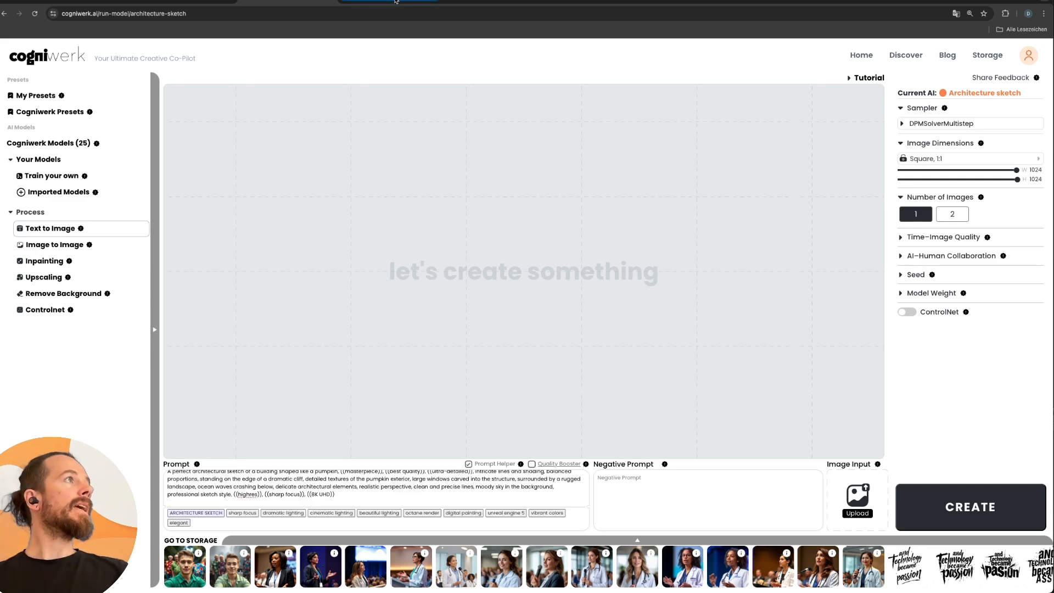
Copy the matching negative prompt from the Prompthelper chat in ChatGPT into Cogniwerk's negative prompt.
{"action": "left_click", "coordinate": [393, 5]}
{"action": "left_click", "coordinate": [769, 435]}
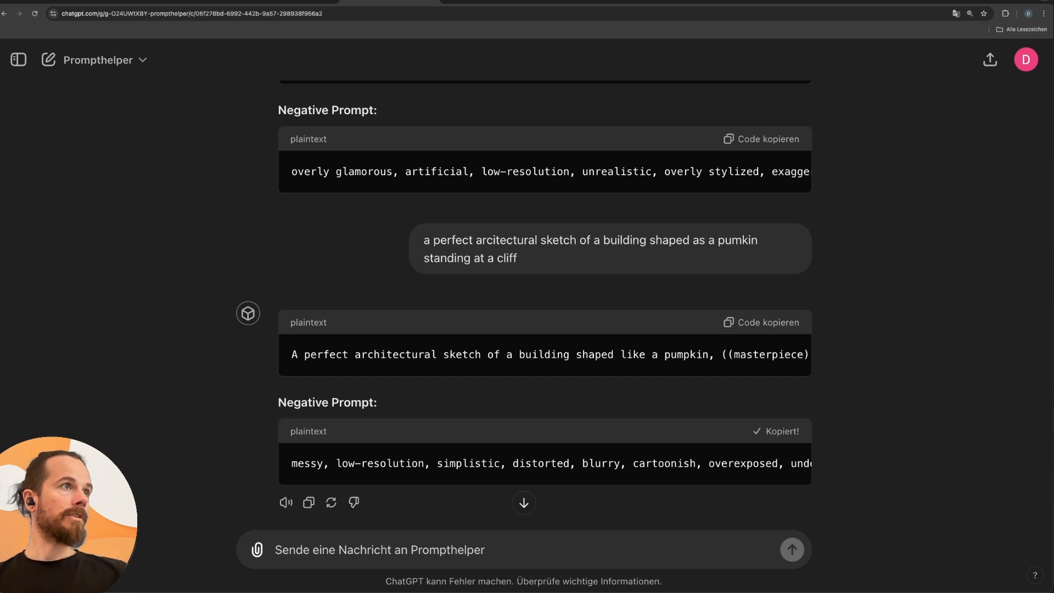
{"action": "left_click", "coordinate": [287, 3]}
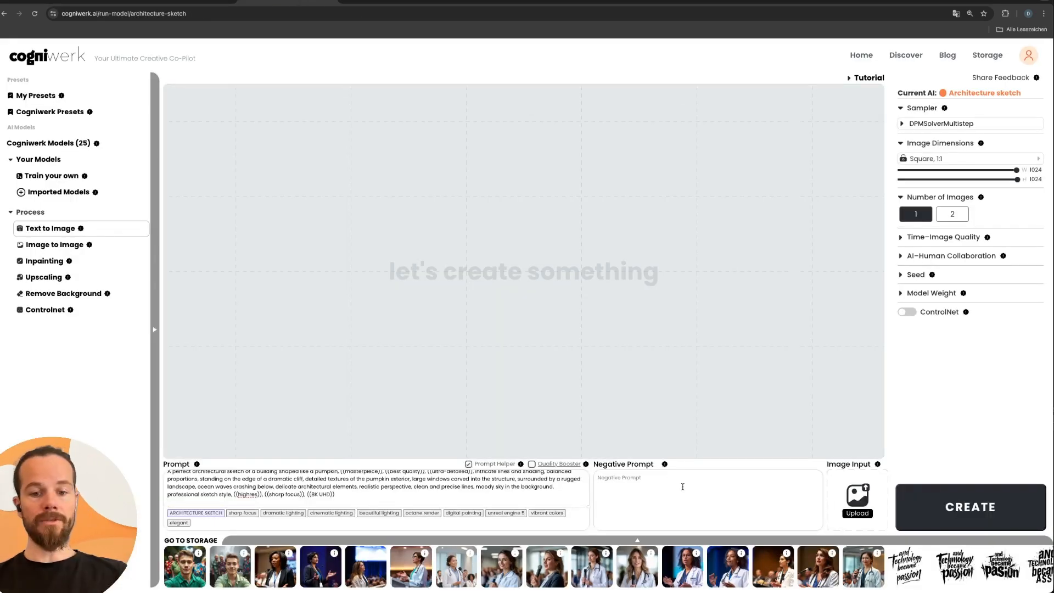
{"action": "type", "text": "messy, low-resolution, simplistic, distorted, blurry, cartoonish, overexposed, underexposed, flat, unrealistic, colorful, cluttered, lifeless"}
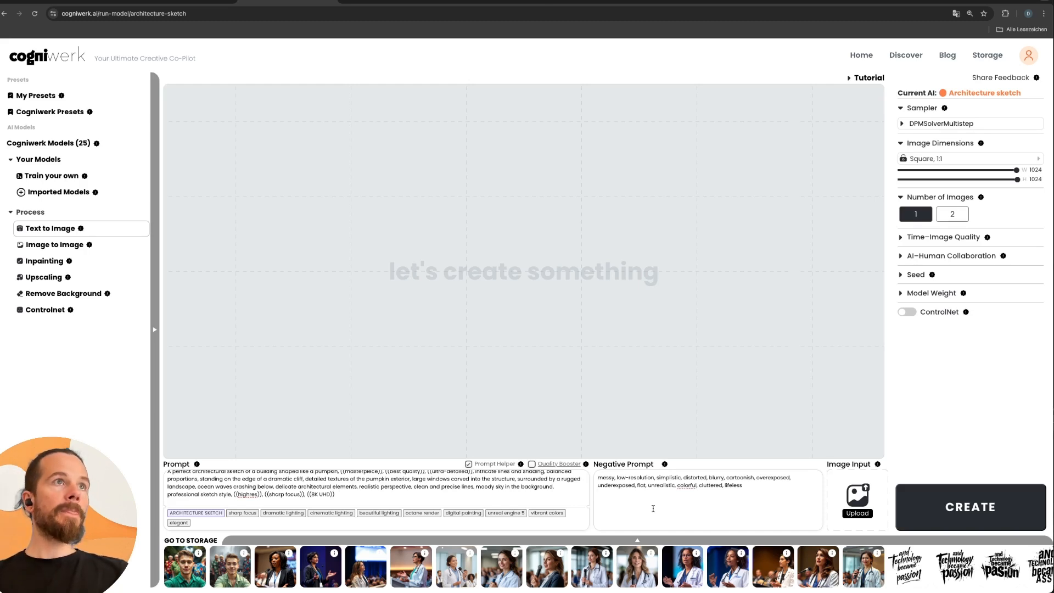
Set the number of images to 2.
{"action": "left_click", "coordinate": [958, 215]}
{"action": "left_click", "coordinate": [927, 214]}
{"action": "left_click", "coordinate": [950, 217]}
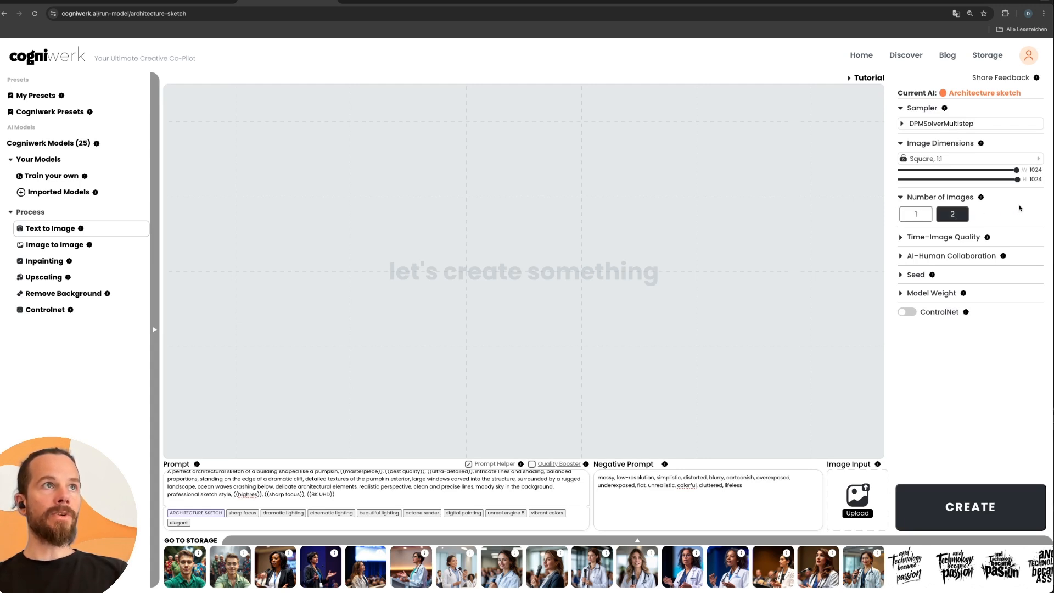
{"action": "left_click", "coordinate": [902, 124]}
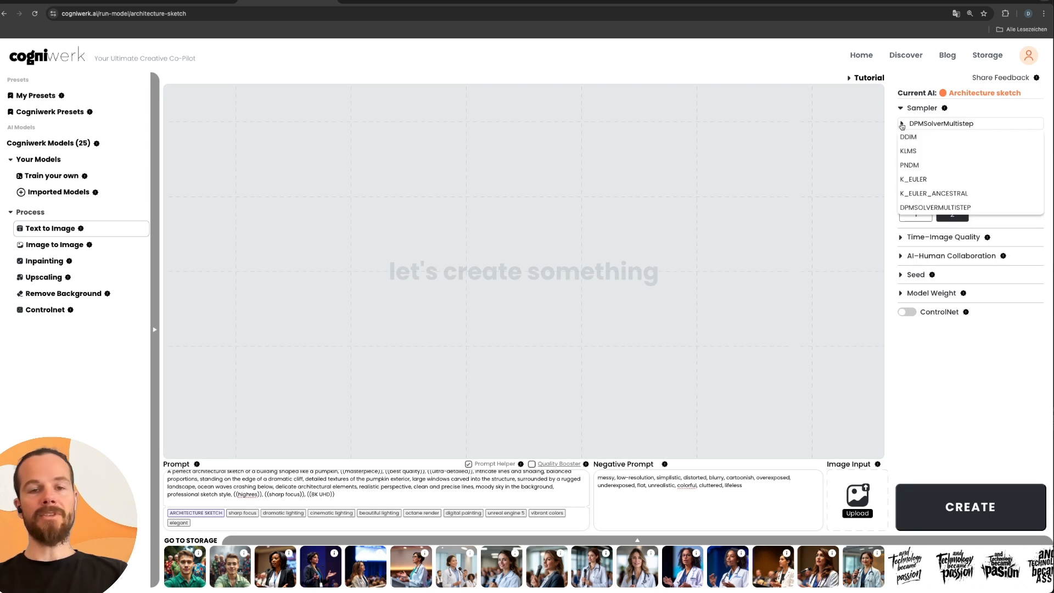
{"action": "left_click", "coordinate": [902, 124]}
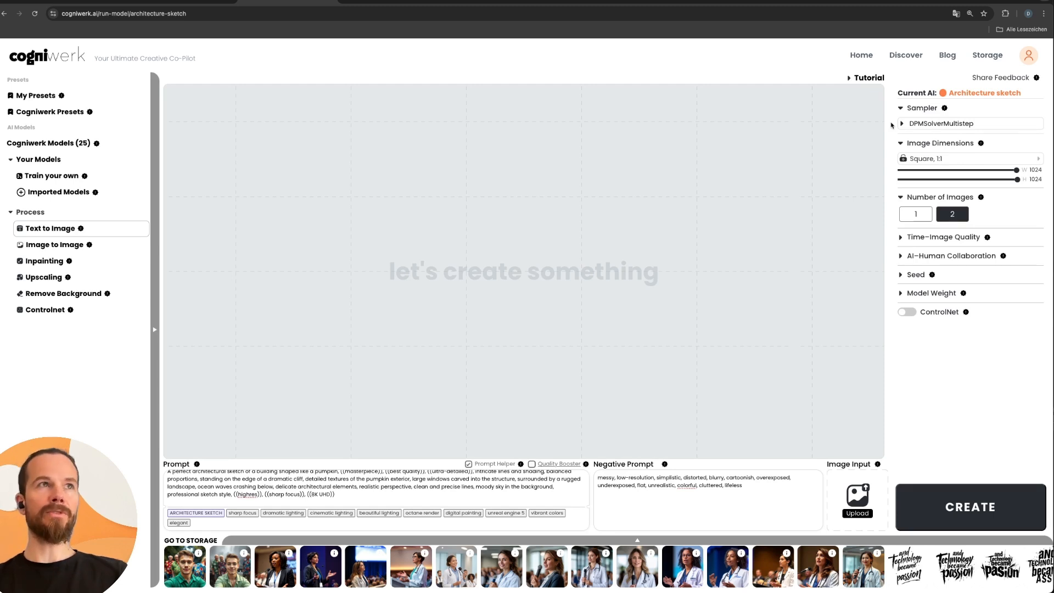
{"action": "left_click", "coordinate": [902, 124]}
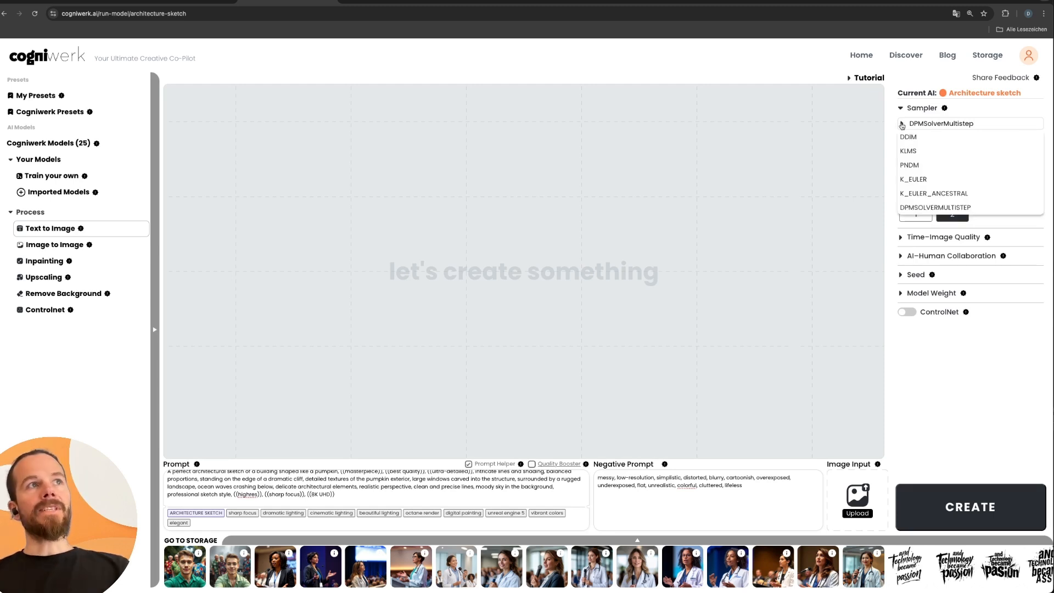
{"action": "left_click", "coordinate": [902, 125]}
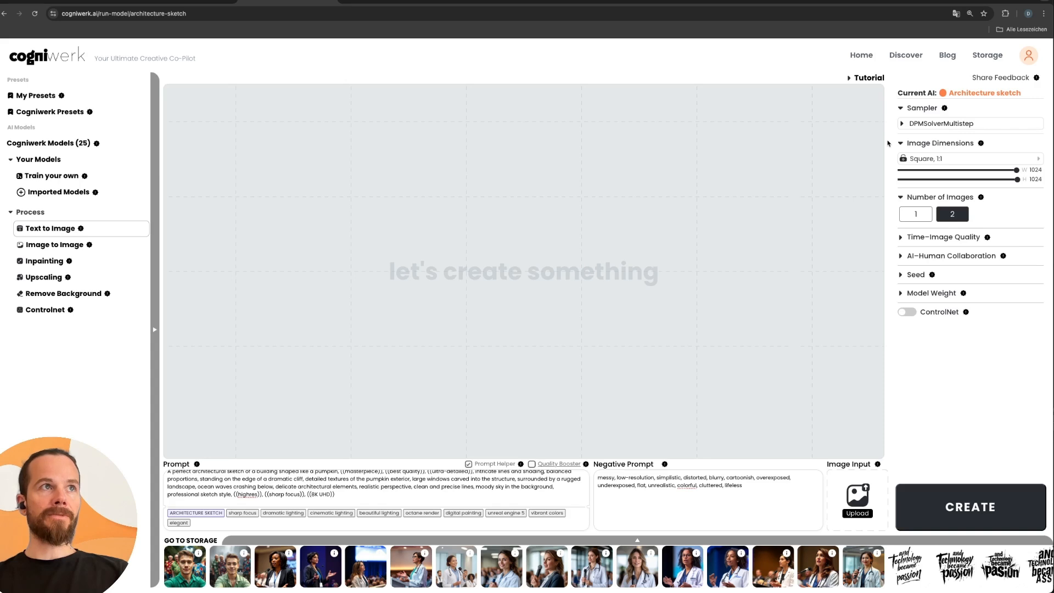
Try Time–Image Quality values of 6 and 50, return it to 25, and keep AI–Human Collaboration at 7.
{"action": "left_click", "coordinate": [901, 239]}
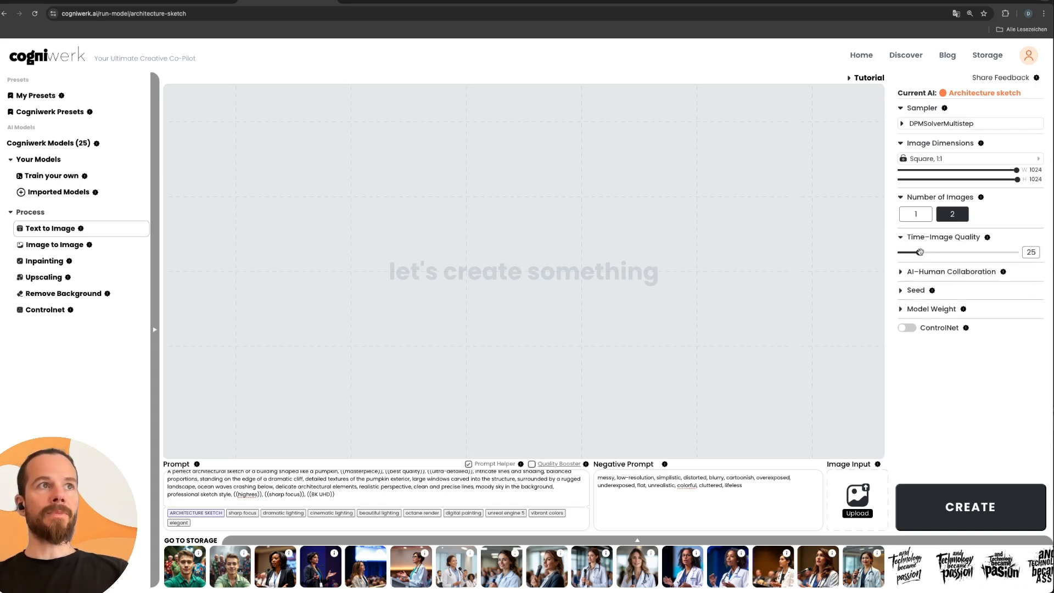
{"action": "left_click_drag", "start_coordinate": [920, 251], "coordinate": [905, 252]}
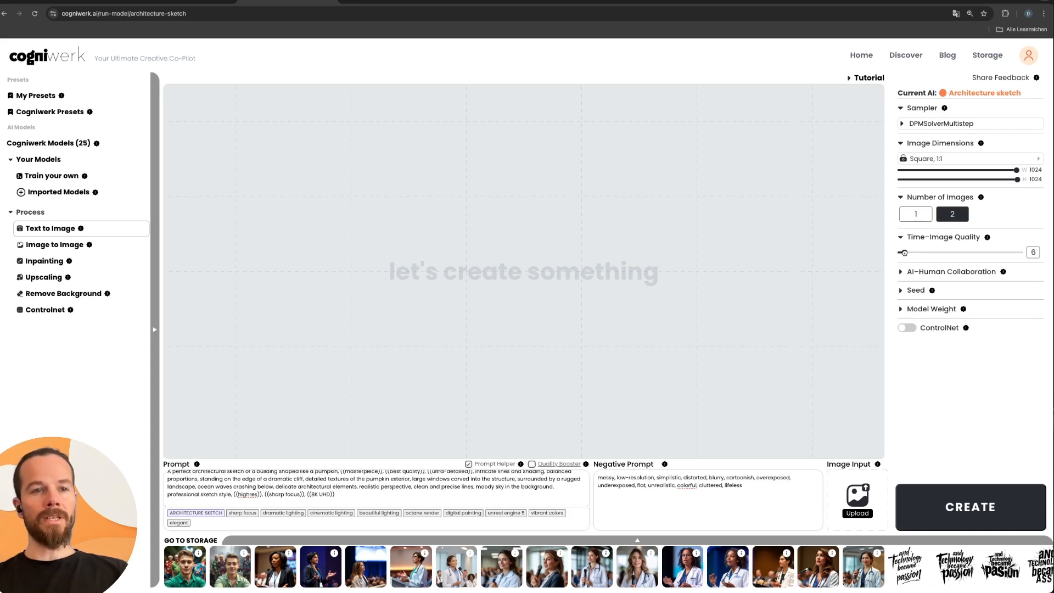
{"action": "left_click_drag", "start_coordinate": [905, 253], "coordinate": [939, 253]}
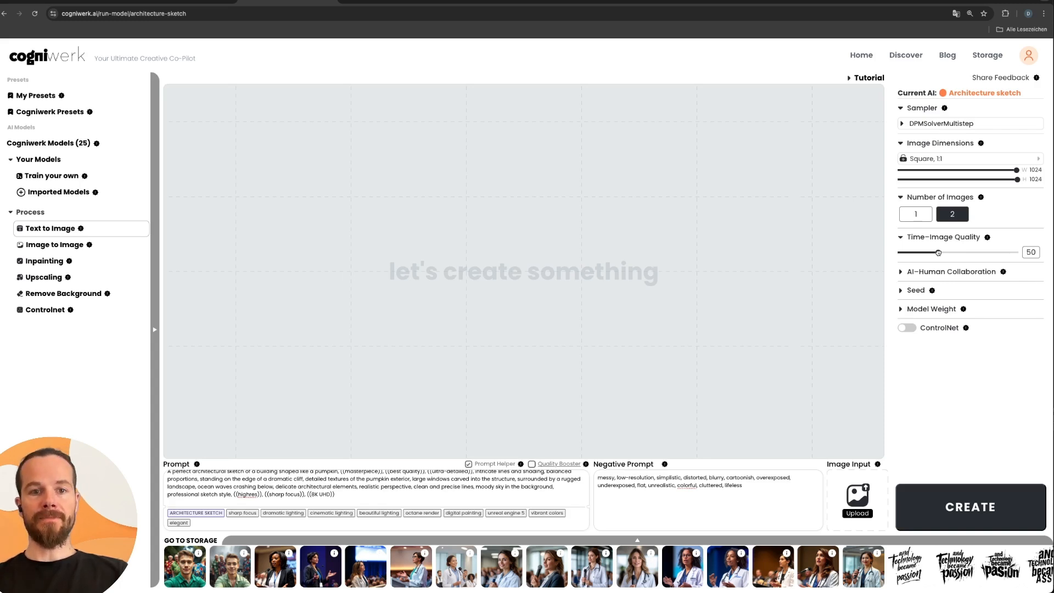
{"action": "left_click_drag", "start_coordinate": [938, 253], "coordinate": [919, 253]}
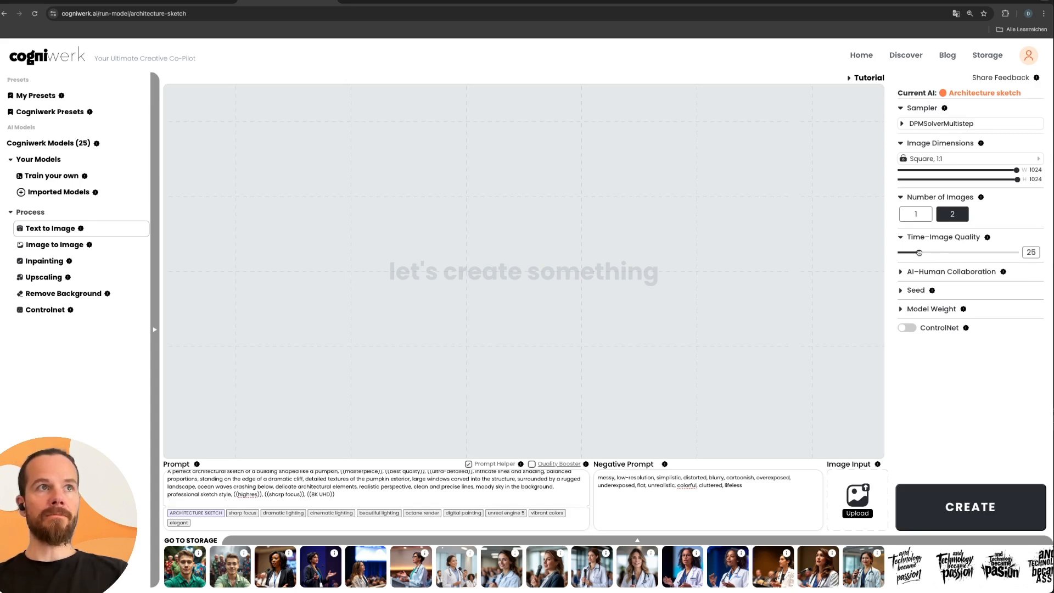
{"action": "left_click", "coordinate": [901, 272]}
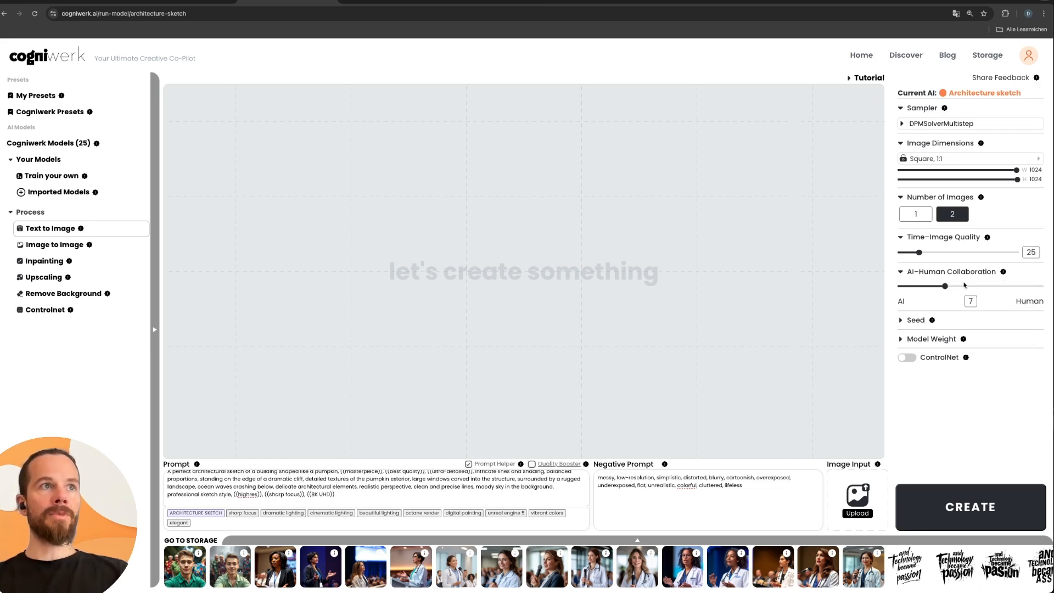
{"action": "mouse_move", "coordinate": [945, 286]}
{"action": "left_mouse_down"}
{"action": "mouse_move", "coordinate": [900, 286]}
{"action": "mouse_move", "coordinate": [946, 286]}
{"action": "left_mouse_up"}
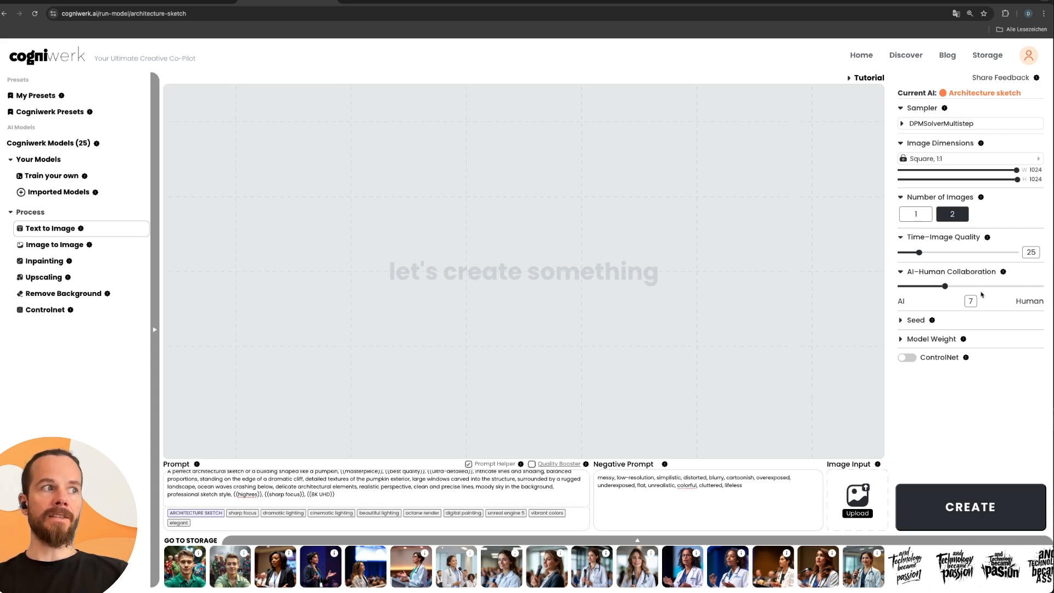
Try locking the seed, unlock it again, and randomize its value.
{"action": "left_click", "coordinate": [900, 321]}
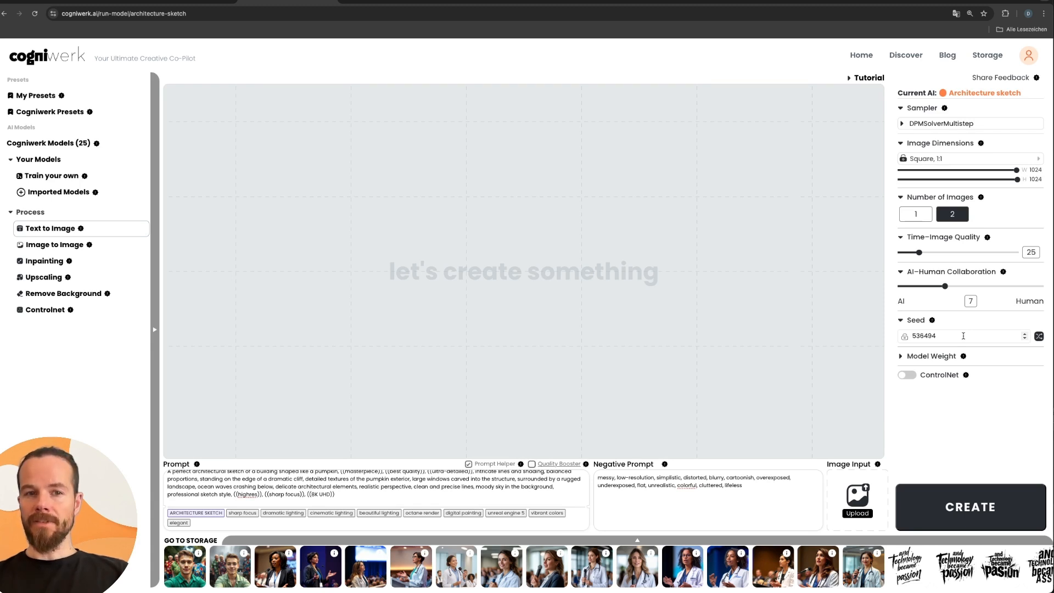
{"action": "left_click", "coordinate": [907, 336]}
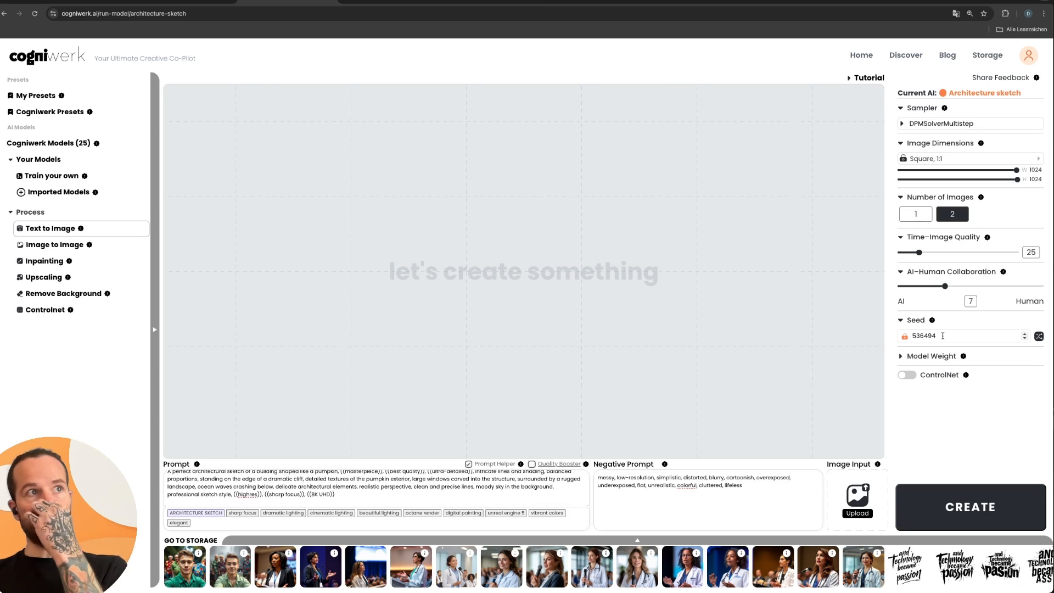
{"action": "left_click", "coordinate": [905, 337]}
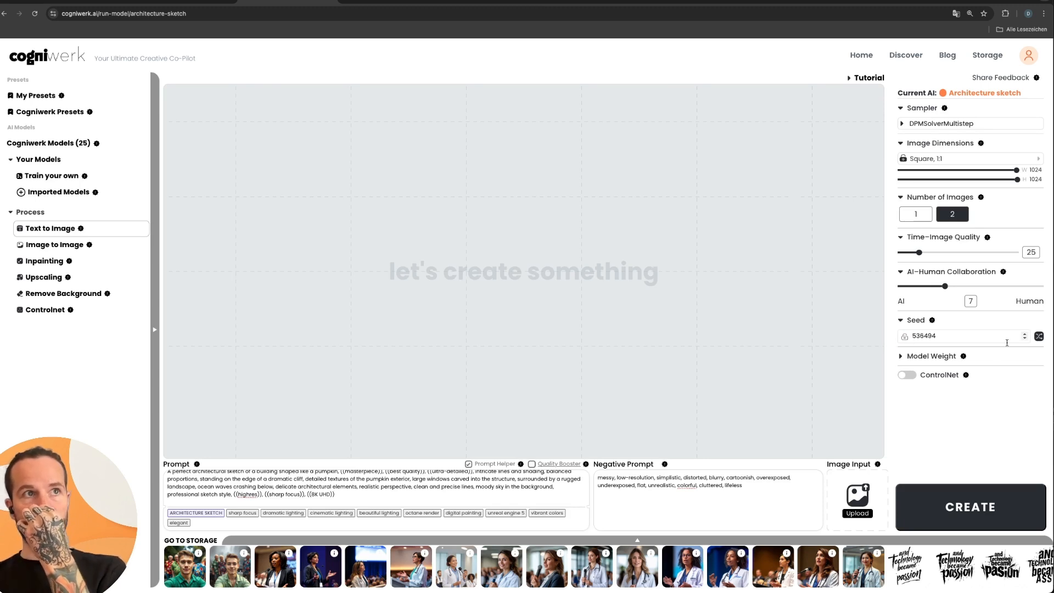
{"action": "left_click", "coordinate": [1039, 337]}
{"action": "left_click", "coordinate": [1038, 337]}
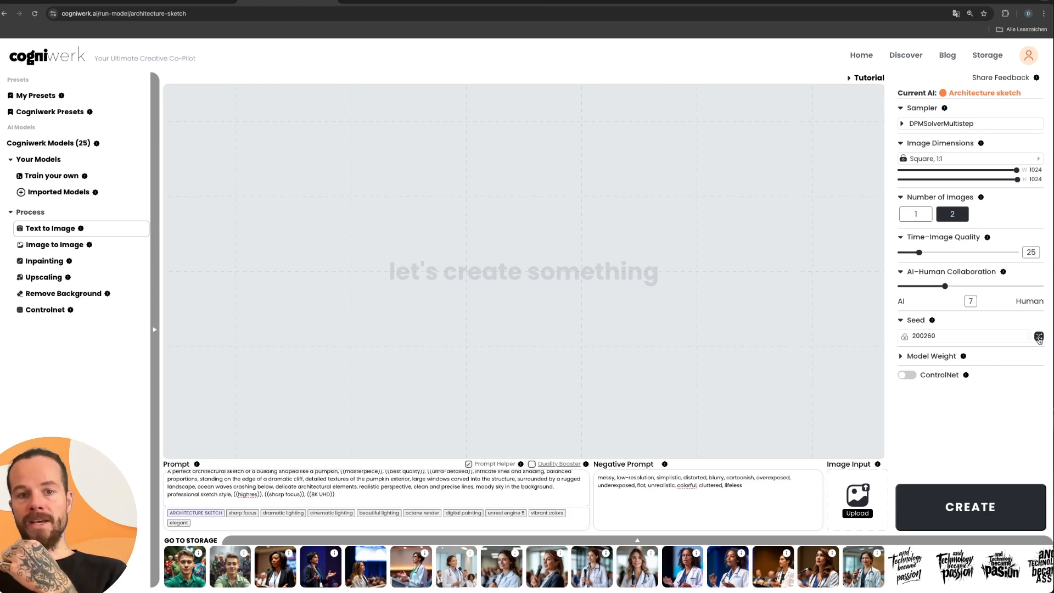
{"action": "left_click", "coordinate": [1039, 337]}
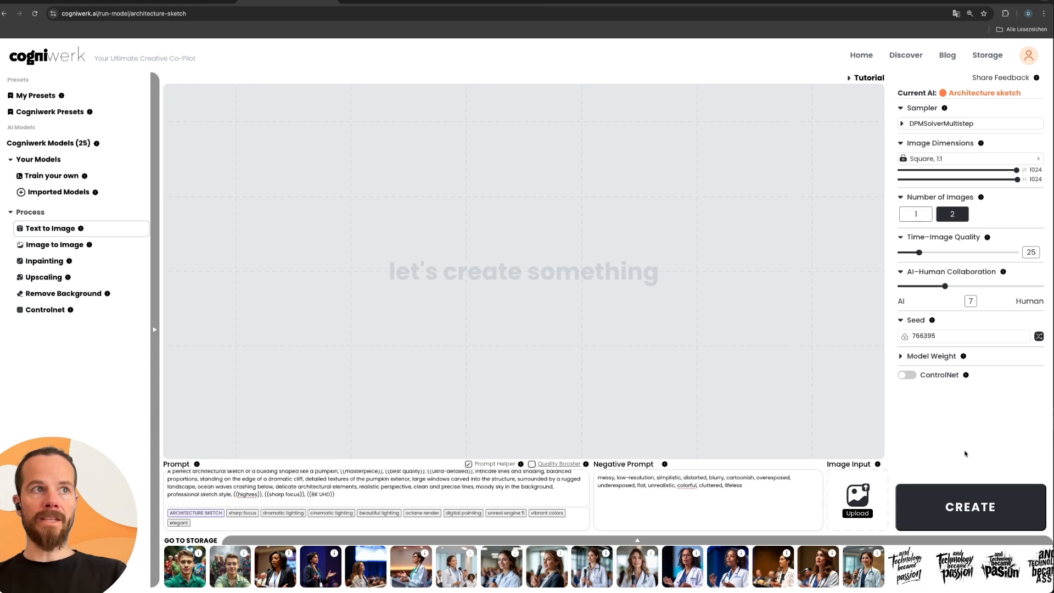
Generate the two architecture sketches with a Model Weight of 0.9, reload the page and view both new images enlarged.
{"action": "left_click", "coordinate": [901, 356]}
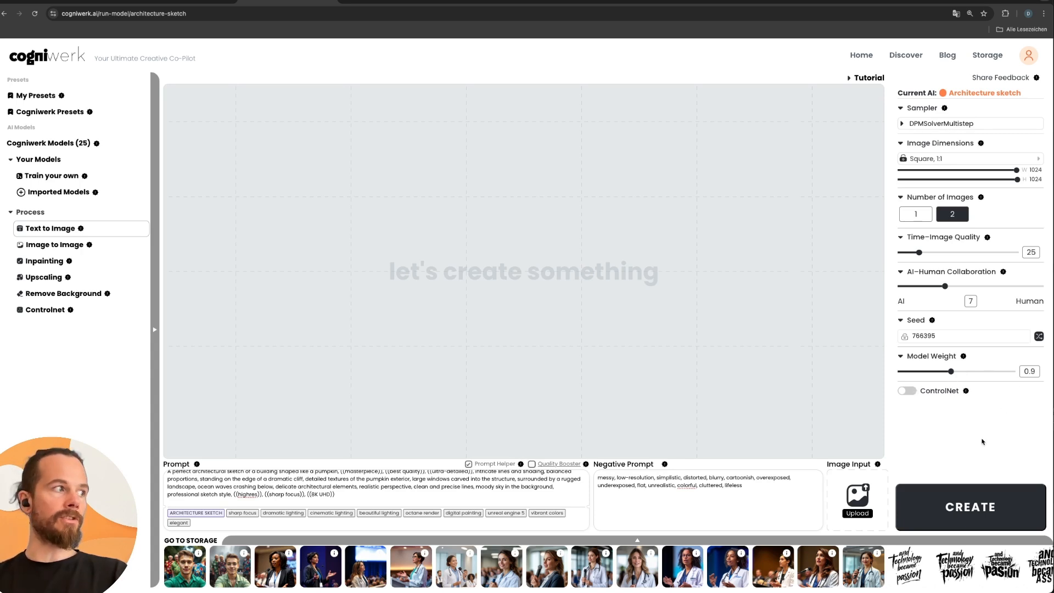
{"action": "left_click", "coordinate": [973, 495]}
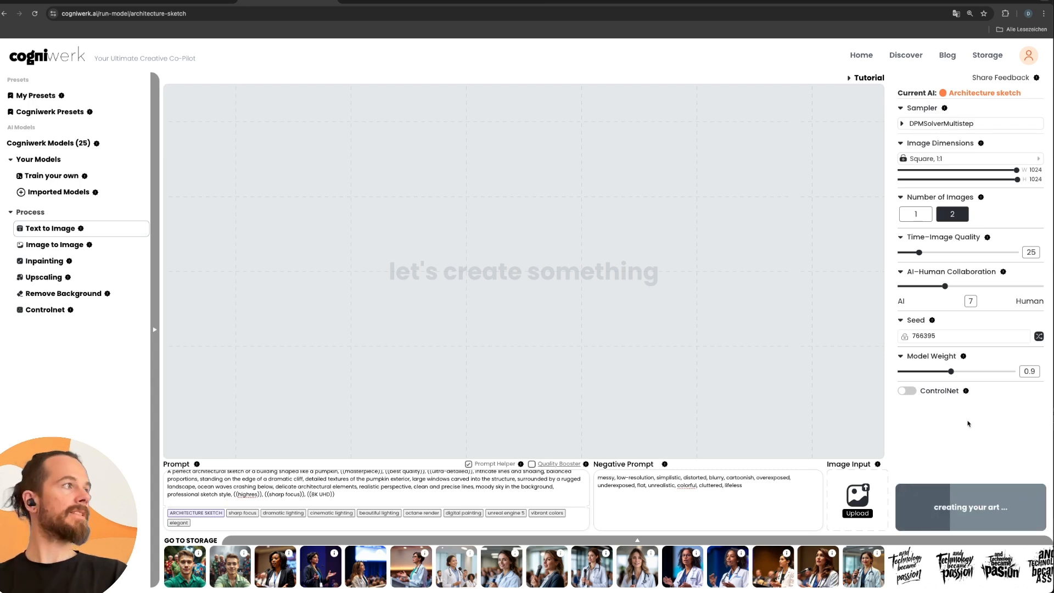
{"action": "left_click", "coordinate": [35, 14]}
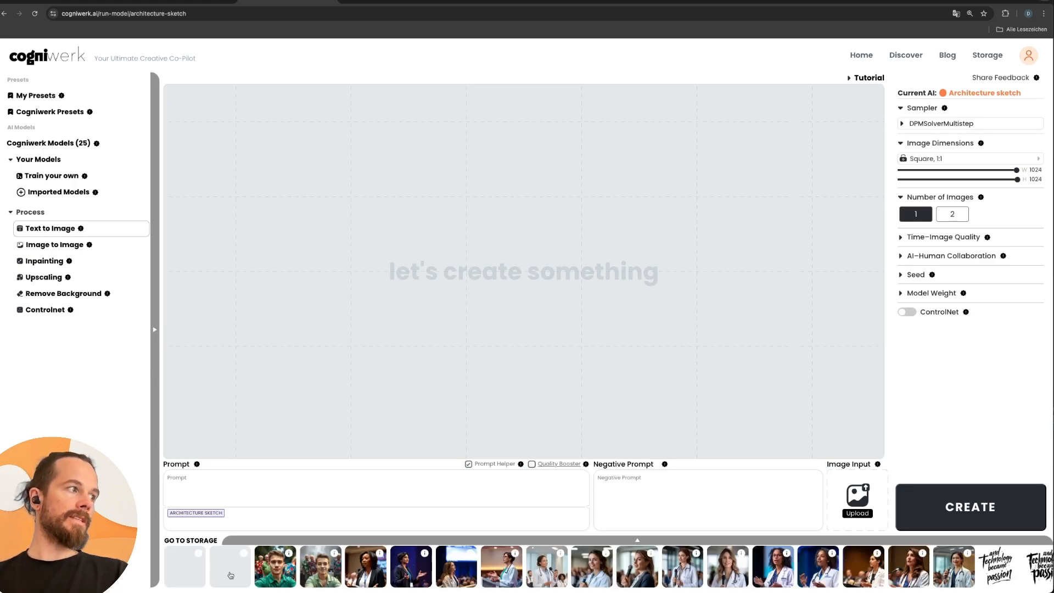
{"action": "left_click", "coordinate": [183, 571]}
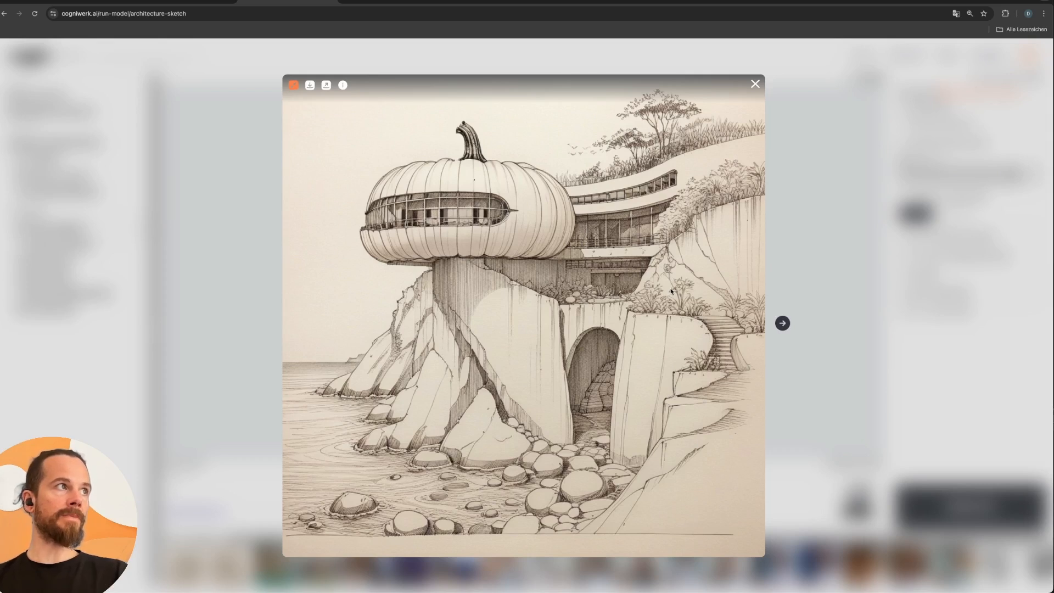
{"action": "left_click", "coordinate": [786, 323]}
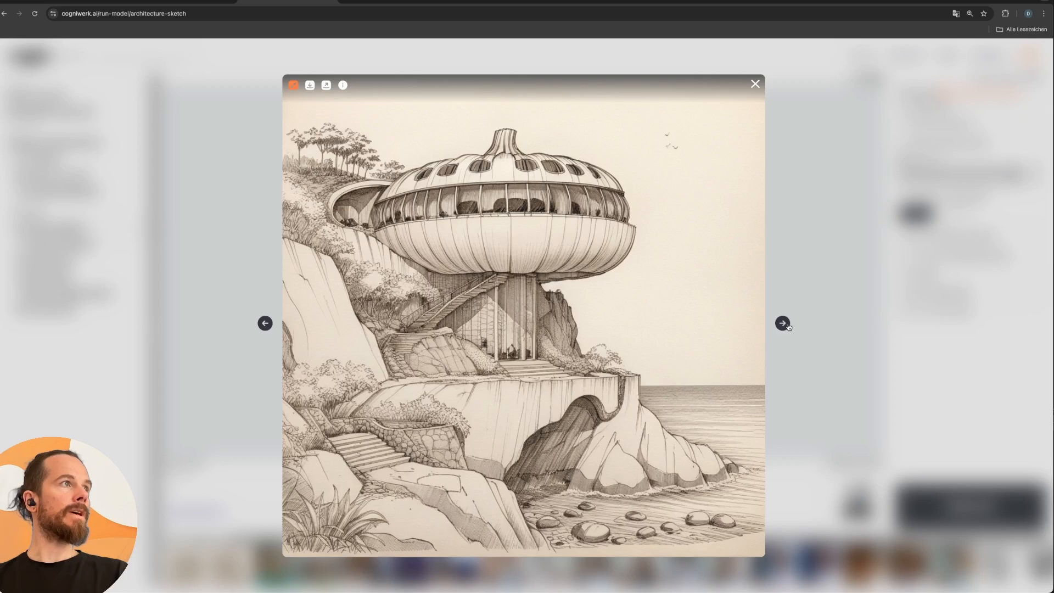